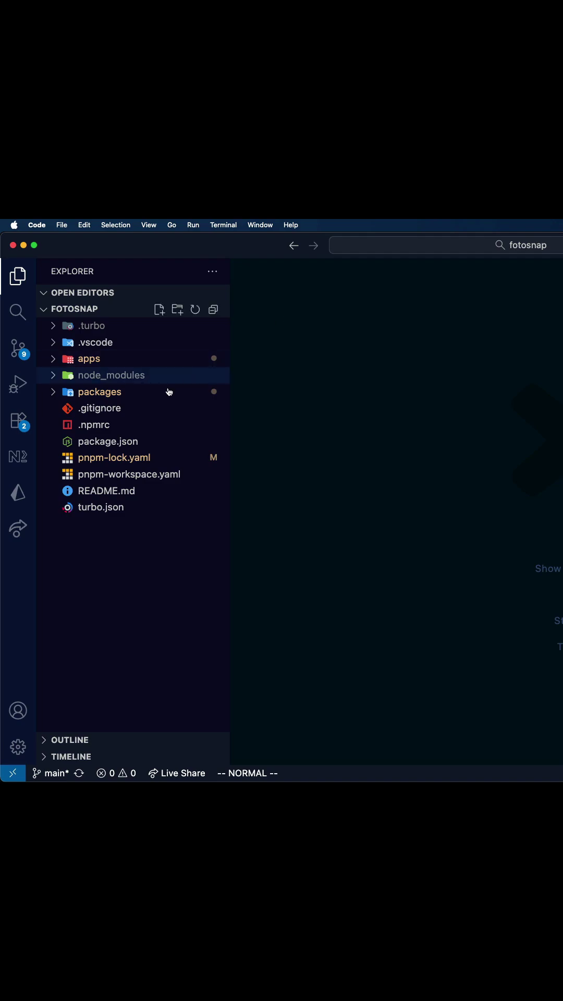
Expand the packages, apps, web and backend folders, then the trpc src folder, in the Explorer
left_click(164, 390)
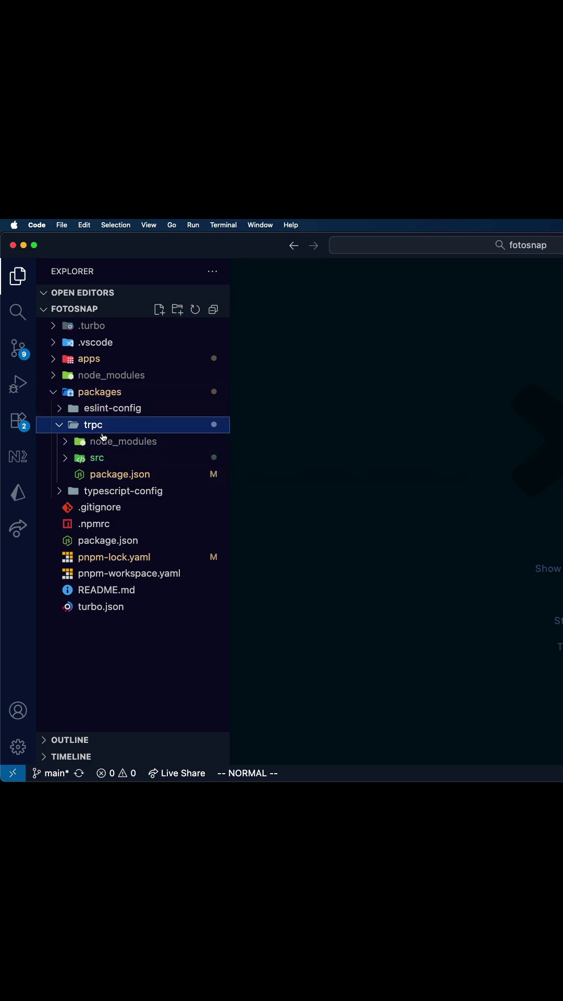
left_click(94, 359)
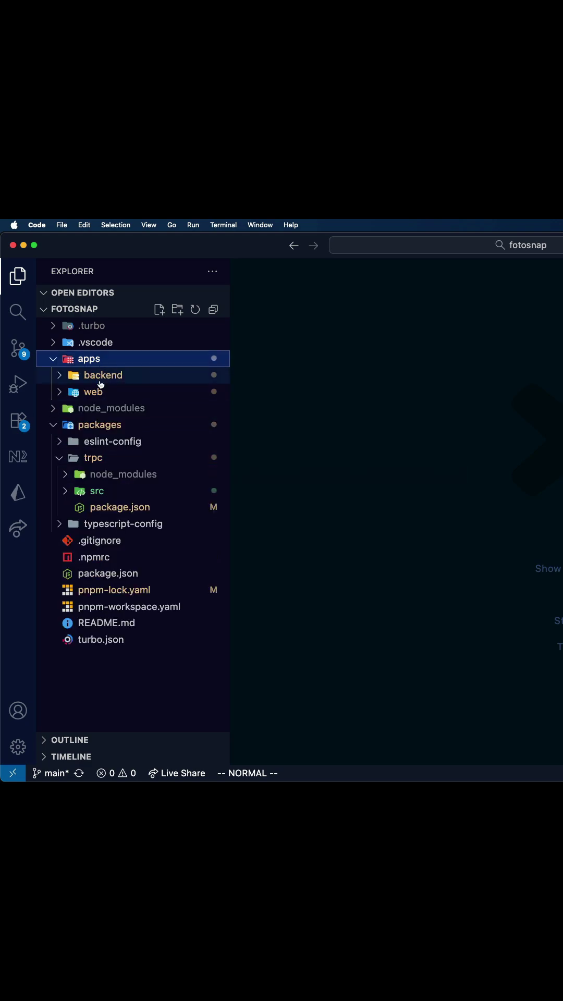
left_click(93, 392)
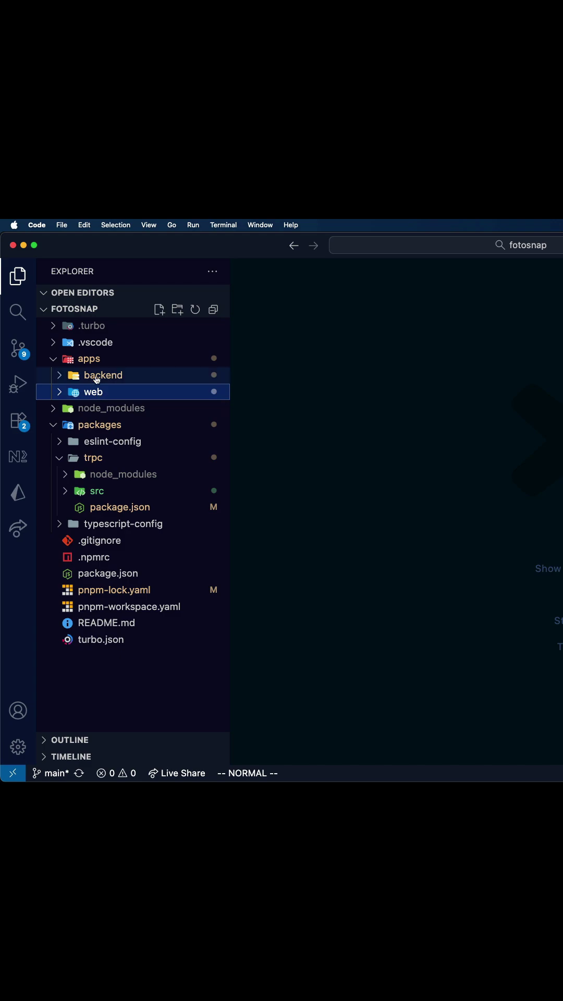
left_click(98, 376)
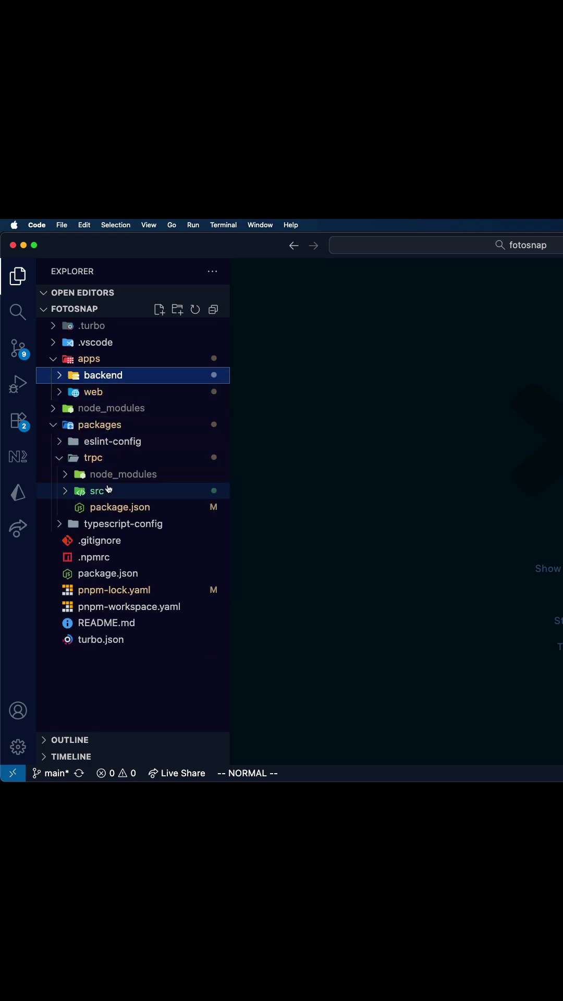
left_click(104, 491)
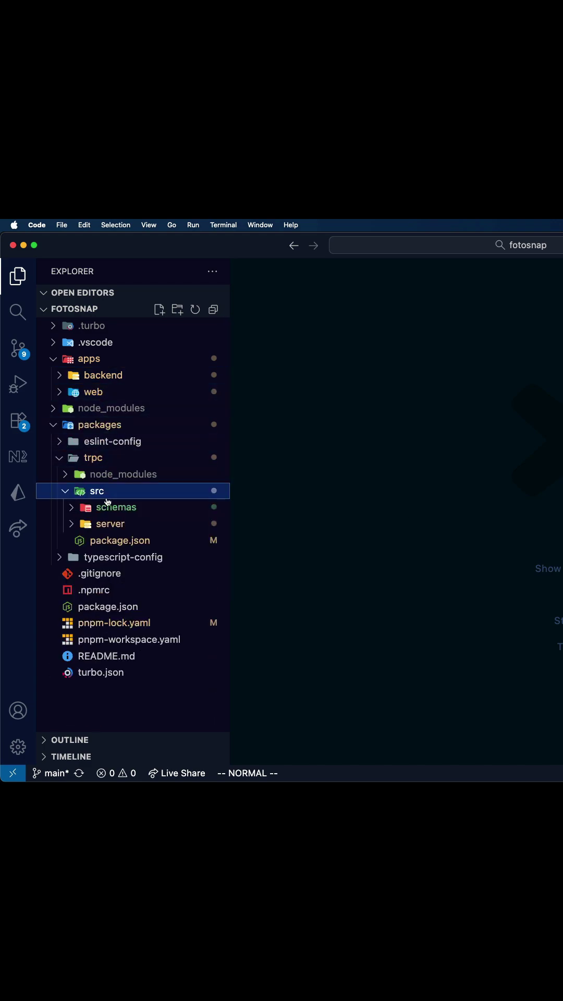
left_click(116, 508)
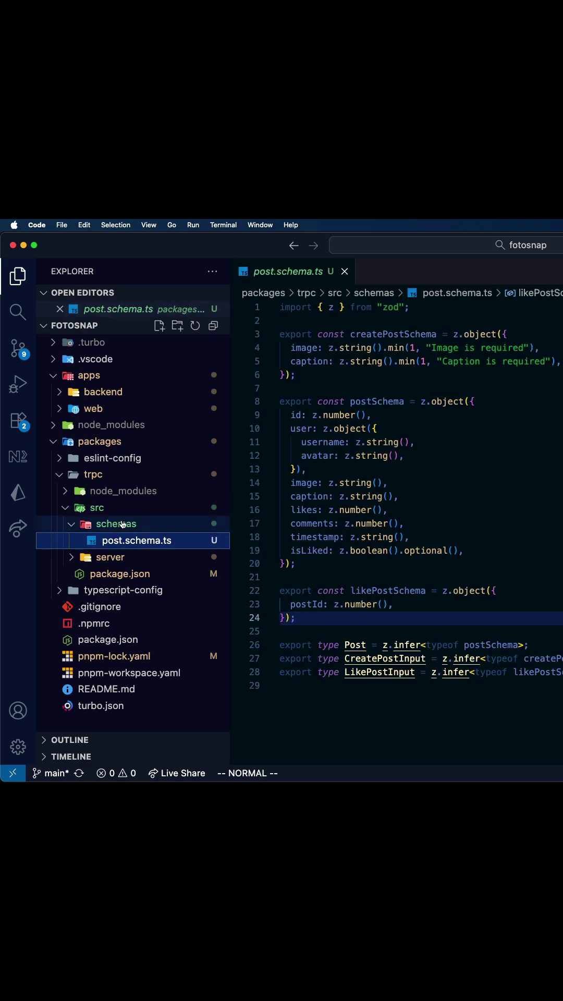
left_click(409, 421)
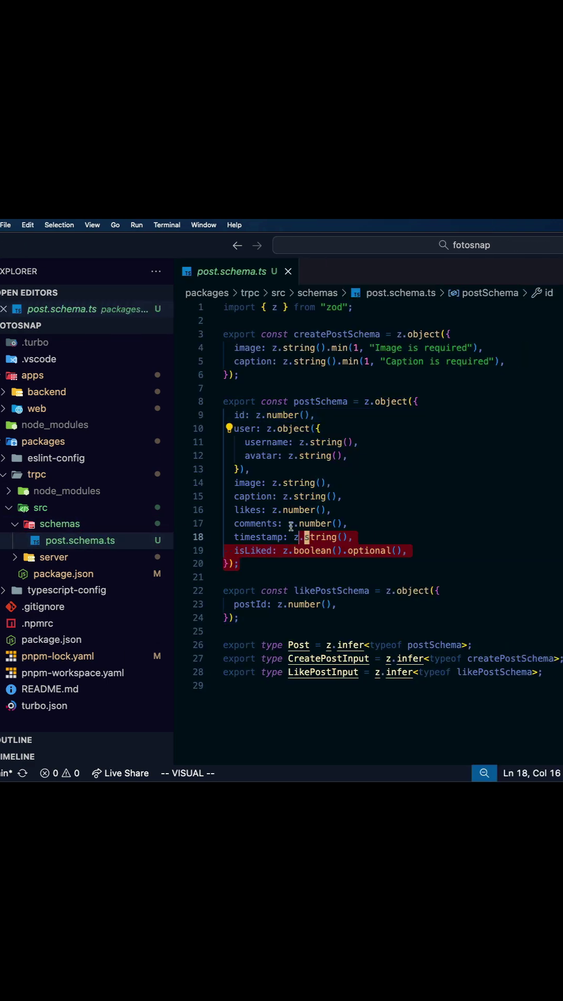
left_click_drag(329, 562, 227, 402)
left_click(235, 388)
left_click_drag(242, 617, 225, 590)
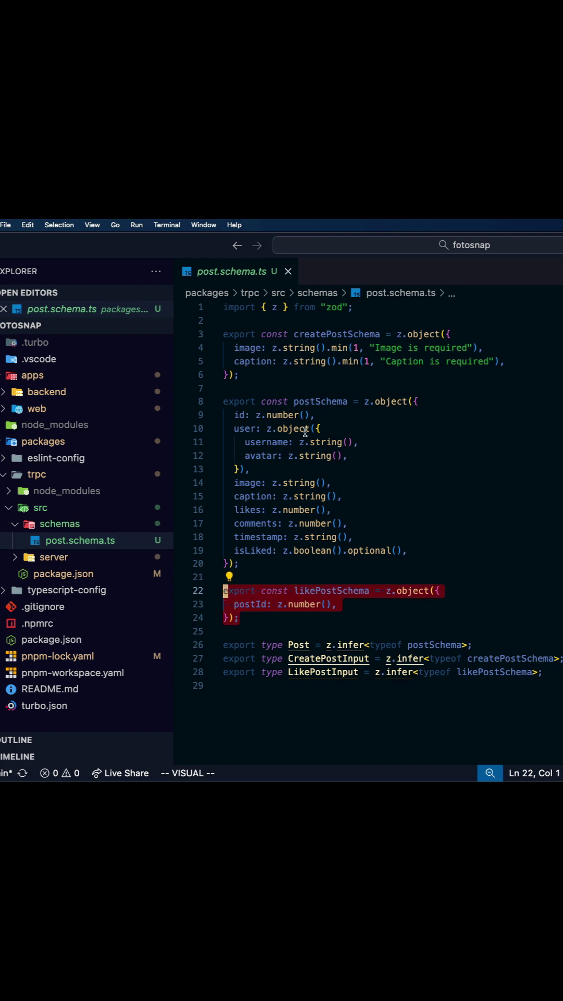
left_click(262, 379)
left_click_drag(243, 375, 225, 347)
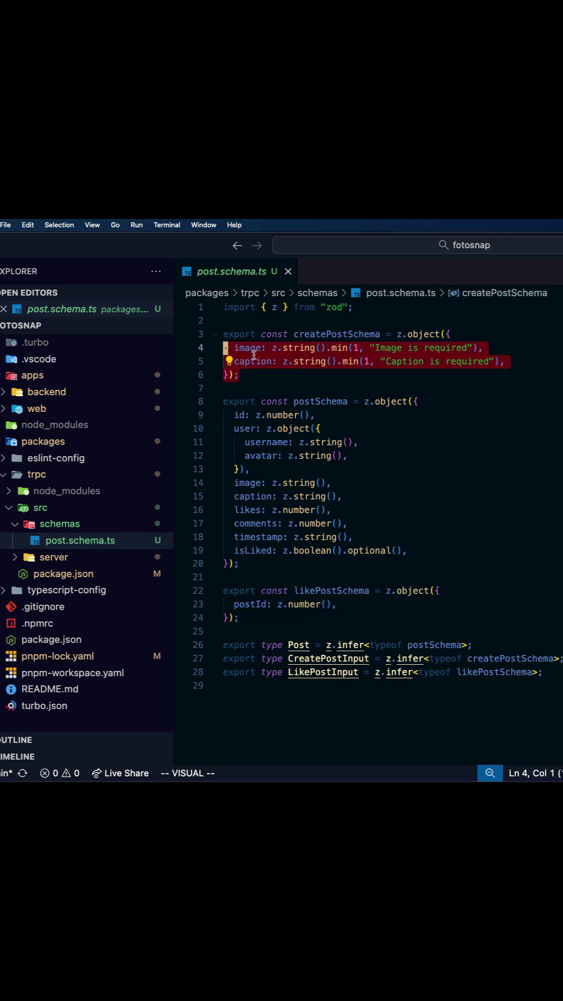
left_click(336, 482)
left_click(438, 645)
left_click(540, 672)
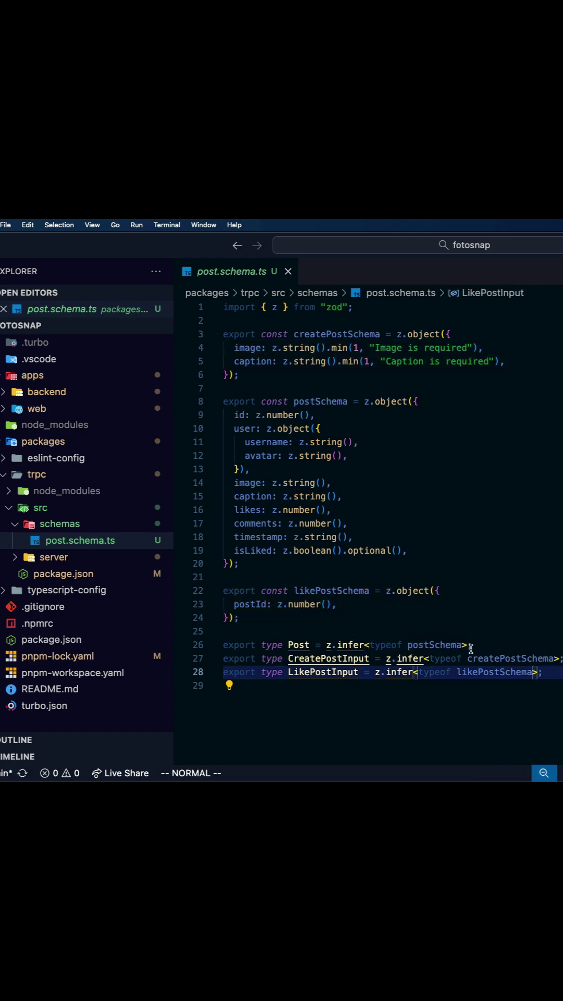
left_click_drag(469, 644, 225, 645)
left_click(227, 631)
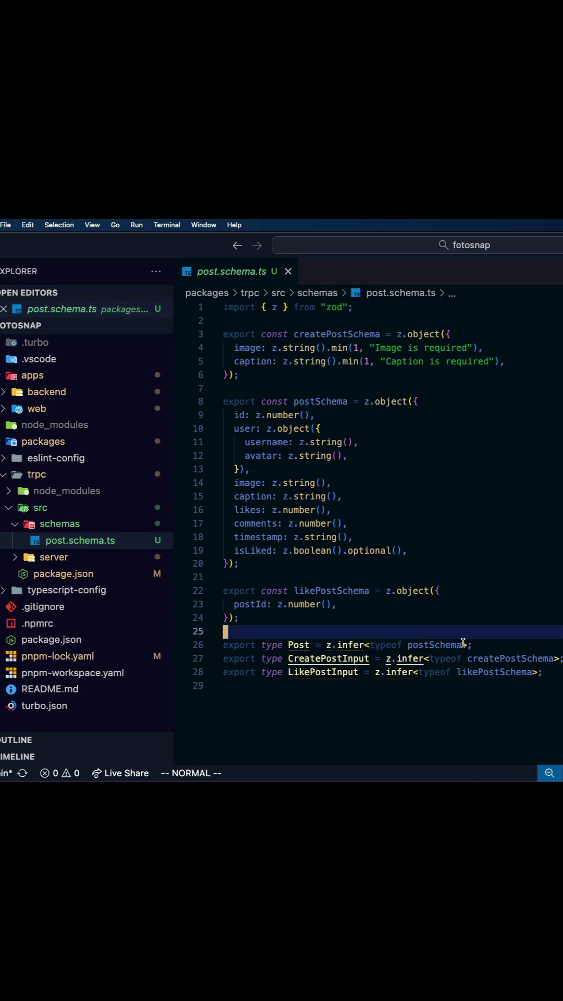
left_click(336, 536)
left_click(266, 442)
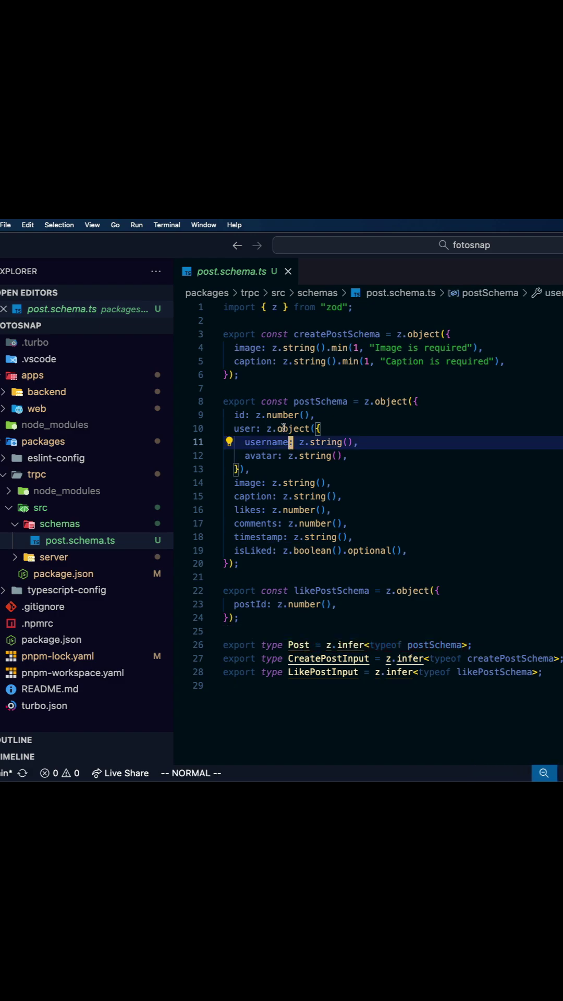
Change postSchema's image type on line 14 from z.string() to z.number() and save
left_click(357, 483)
key("a")
left_click(328, 496)
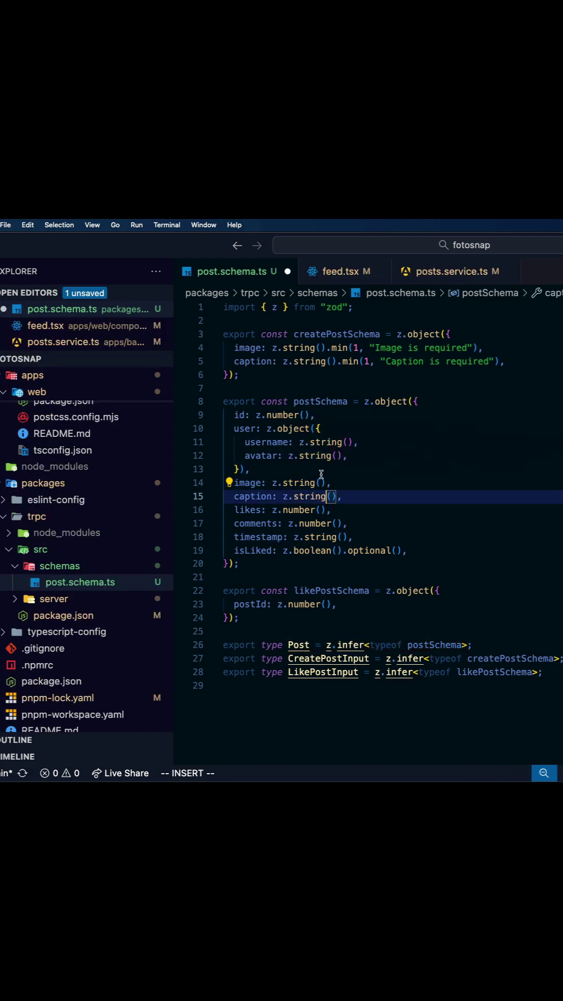
left_click(313, 482)
double_click(305, 482)
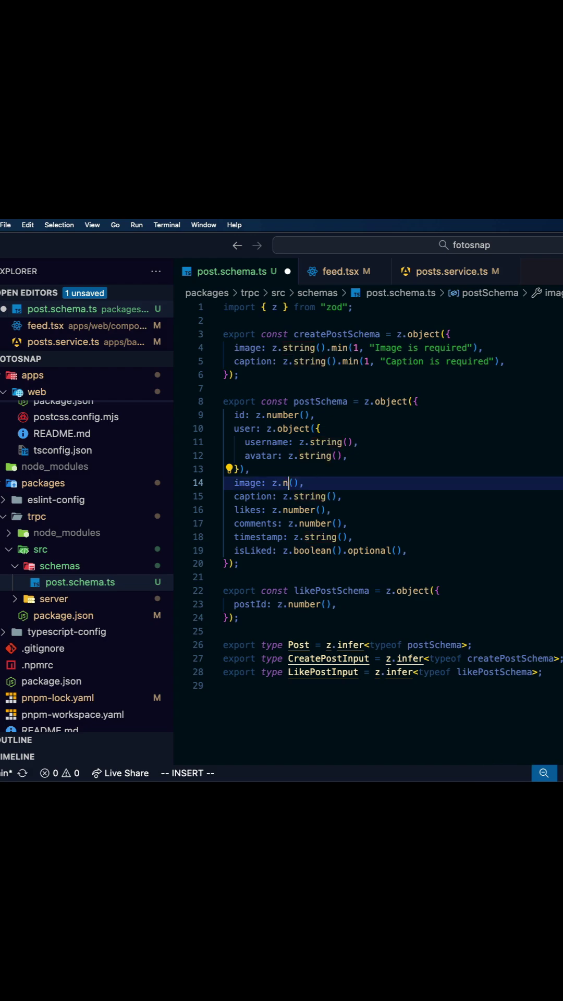
type("number")
key("ctrl+s")
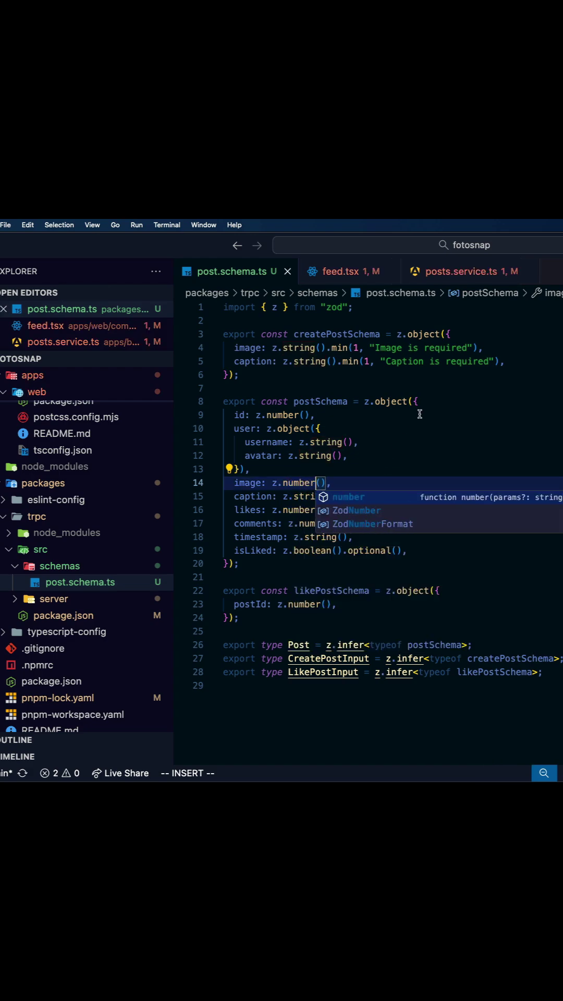
left_click(419, 414)
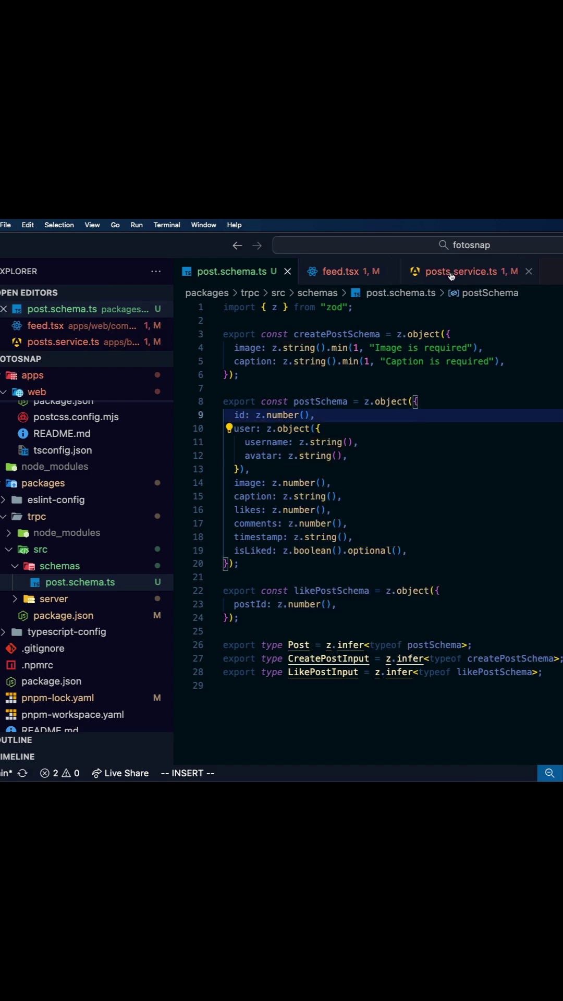
Switch to posts.service.ts, where findAll's savedPost.image mapping is flagged
left_click(451, 271)
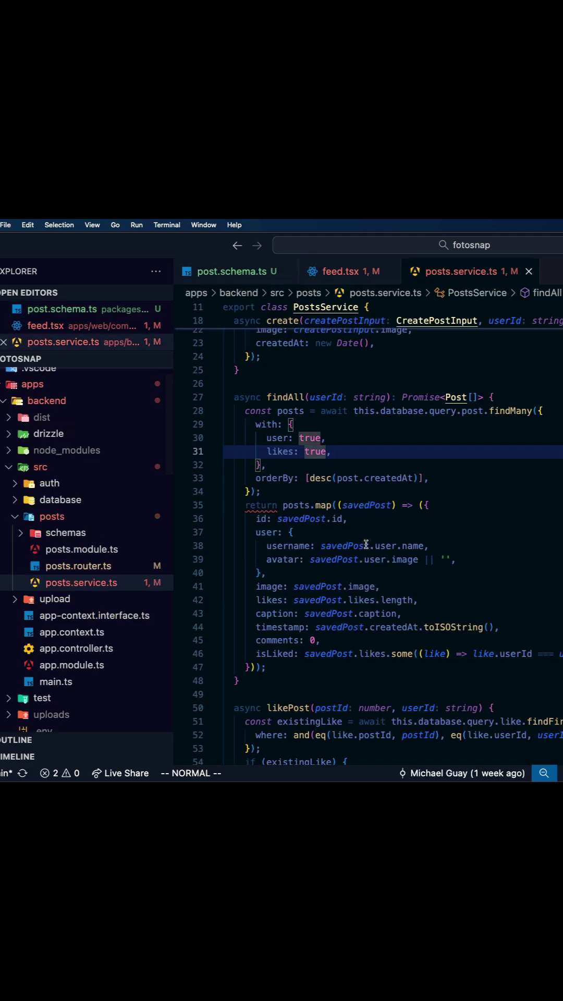
scroll(328, 454, "up", 1)
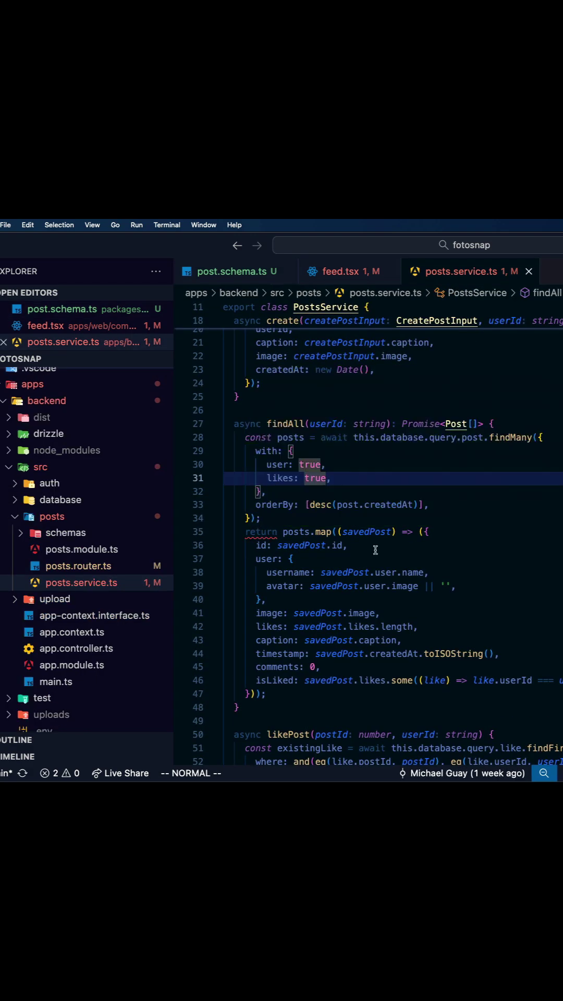
scroll(288, 596, "down", 1)
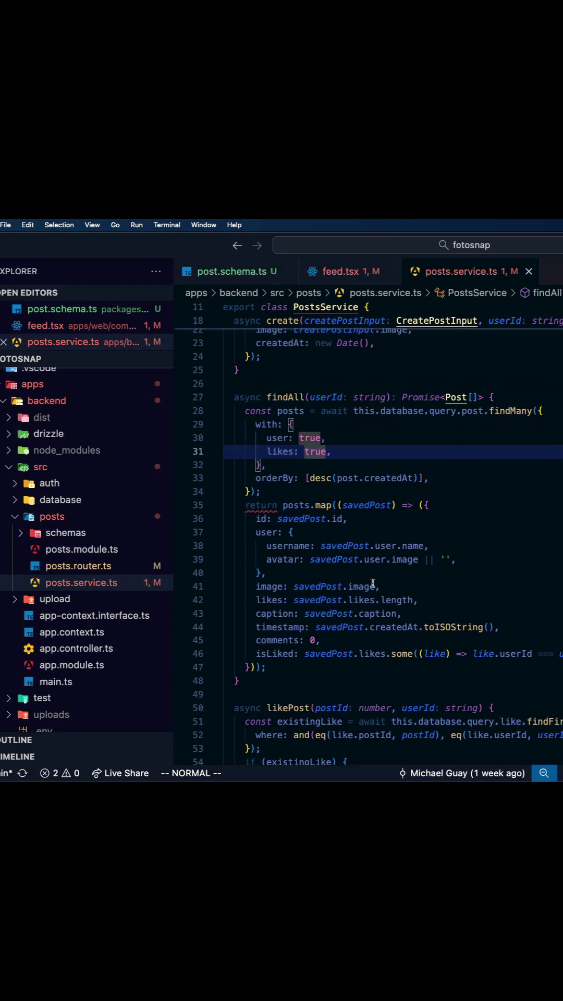
mouse_move(376, 586)
left_mouse_down()
mouse_move(258, 586)
mouse_move(379, 586)
left_mouse_up()
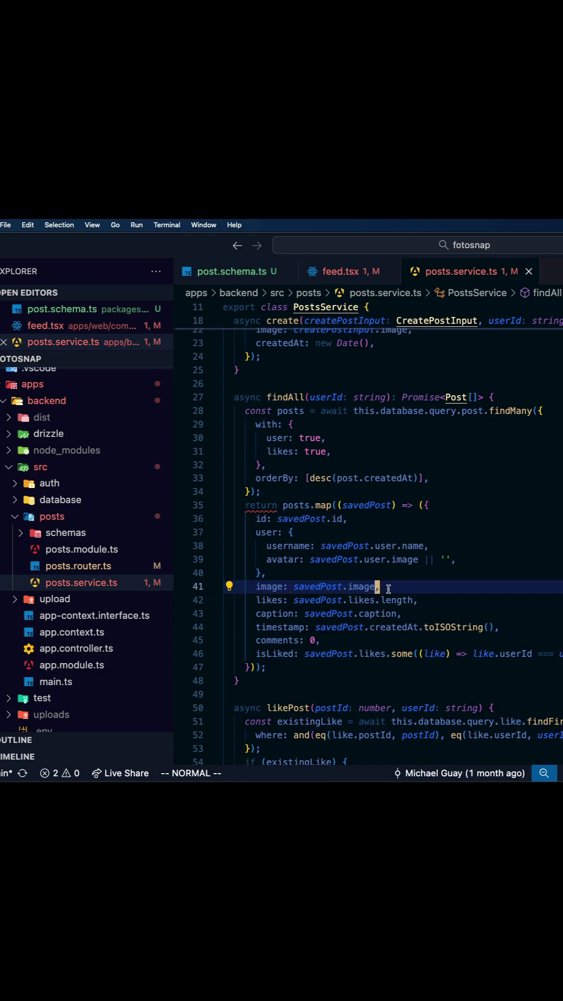
Inspect the post.image error in feed.tsx, then jump to the Post type's definition in post.schema.ts
left_click(345, 271)
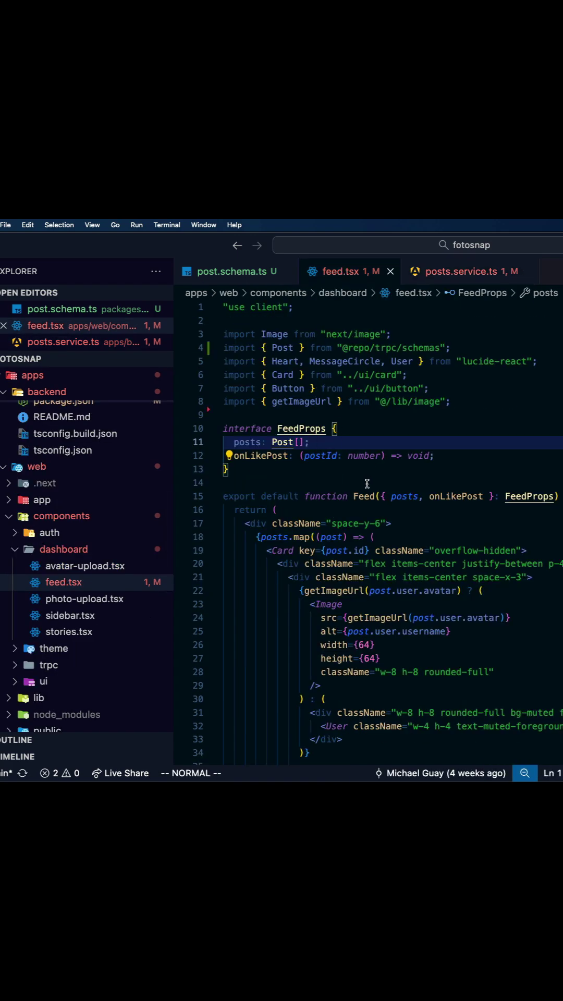
scroll(367, 483, "down", 4)
scroll(367, 483, "down", 4)
scroll(367, 483, "down", 3)
scroll(368, 488, "down", 3)
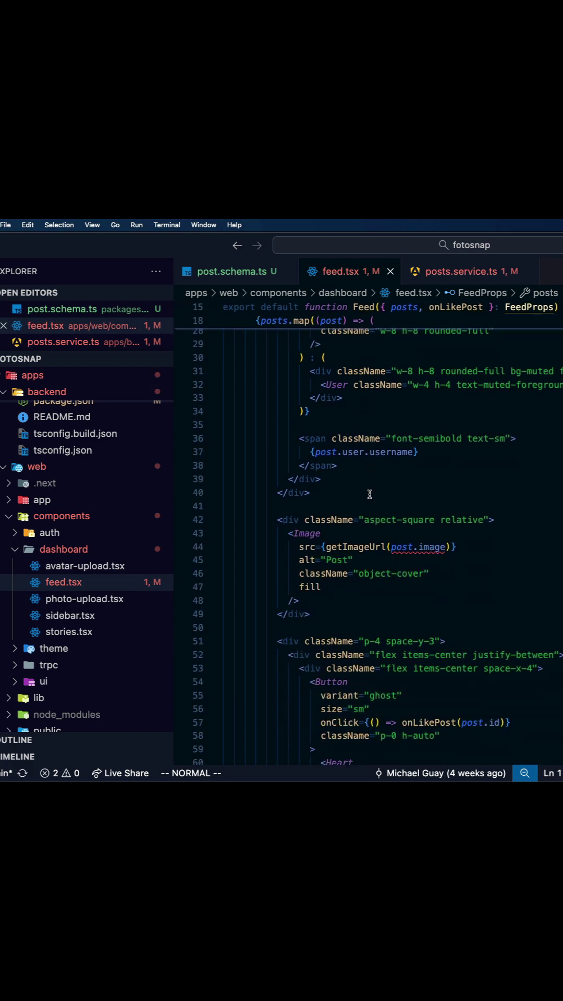
mouse_move(428, 547)
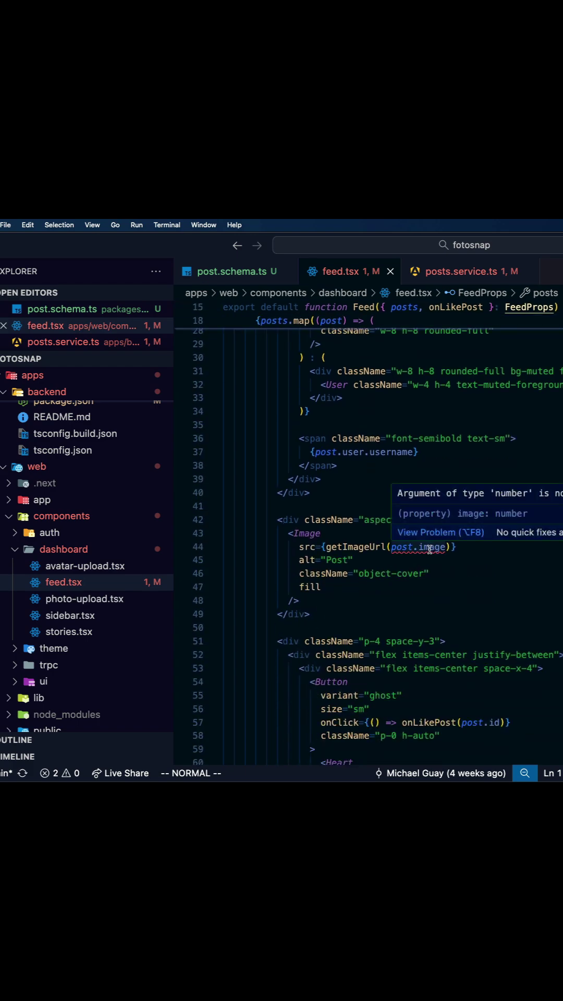
double_click(428, 547)
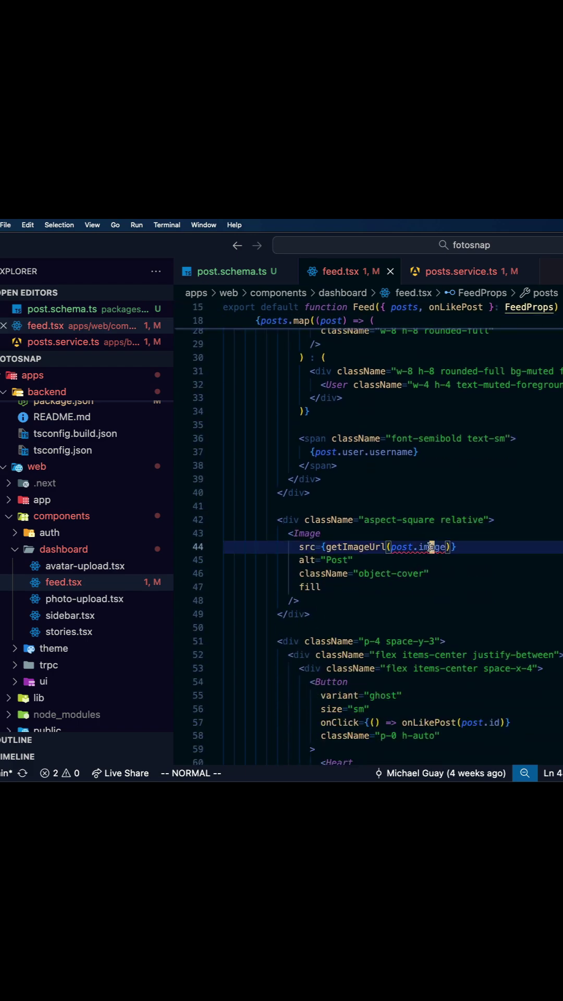
scroll(377, 556, "up", 2)
scroll(377, 555, "up", 4)
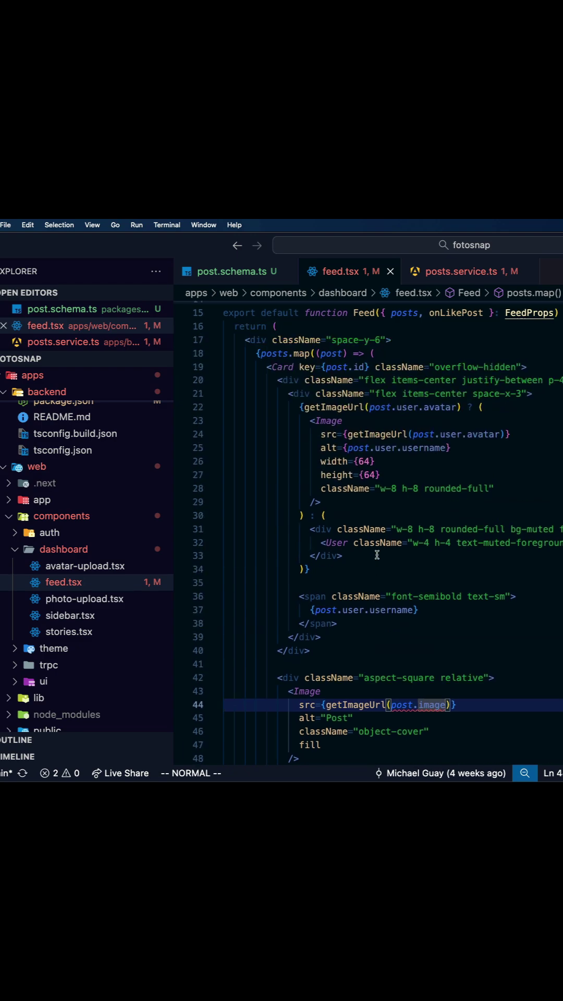
scroll(377, 555, "up", 4)
scroll(377, 555, "up", 2)
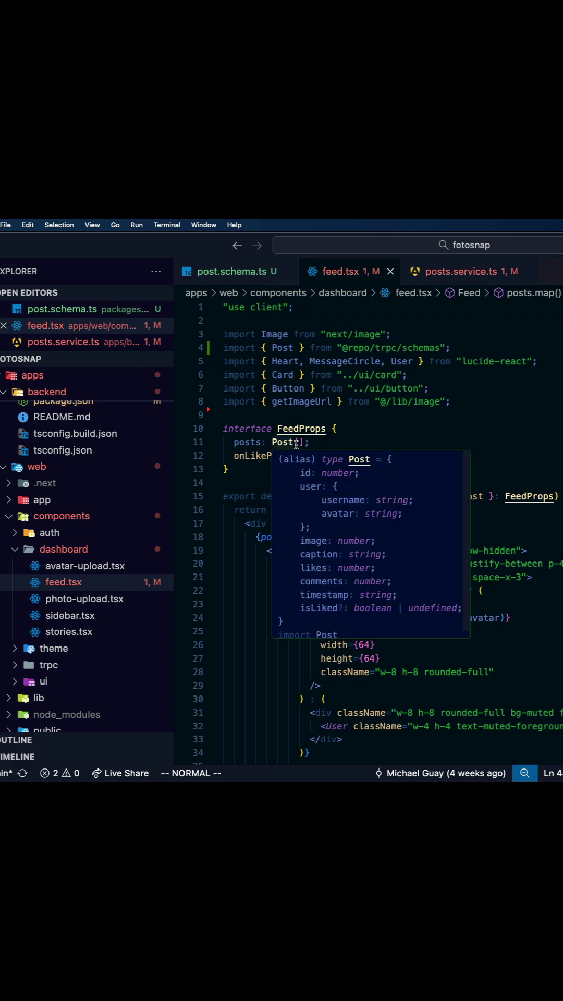
double_click(282, 441)
left_click_drag(271, 443, 291, 443)
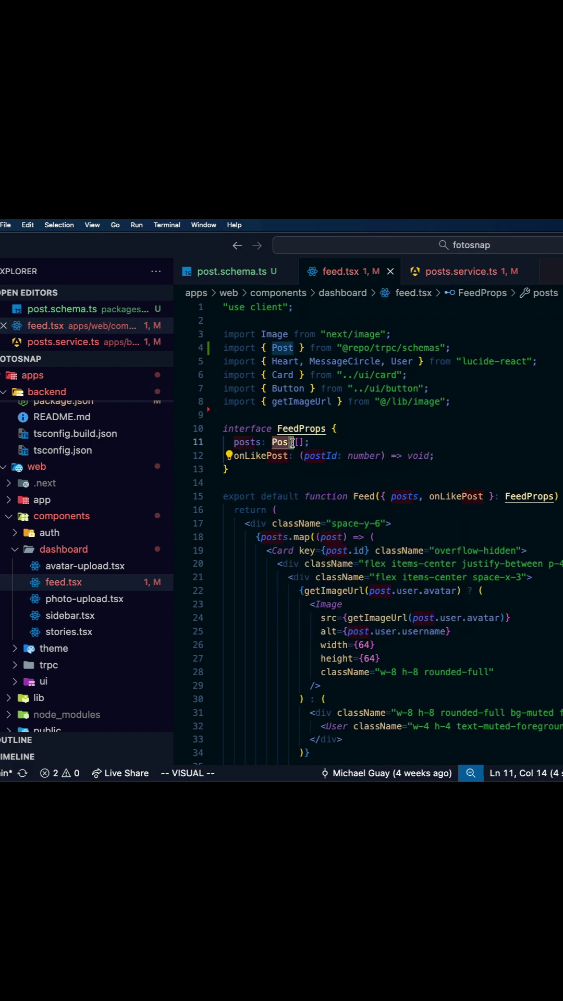
left_click(293, 441)
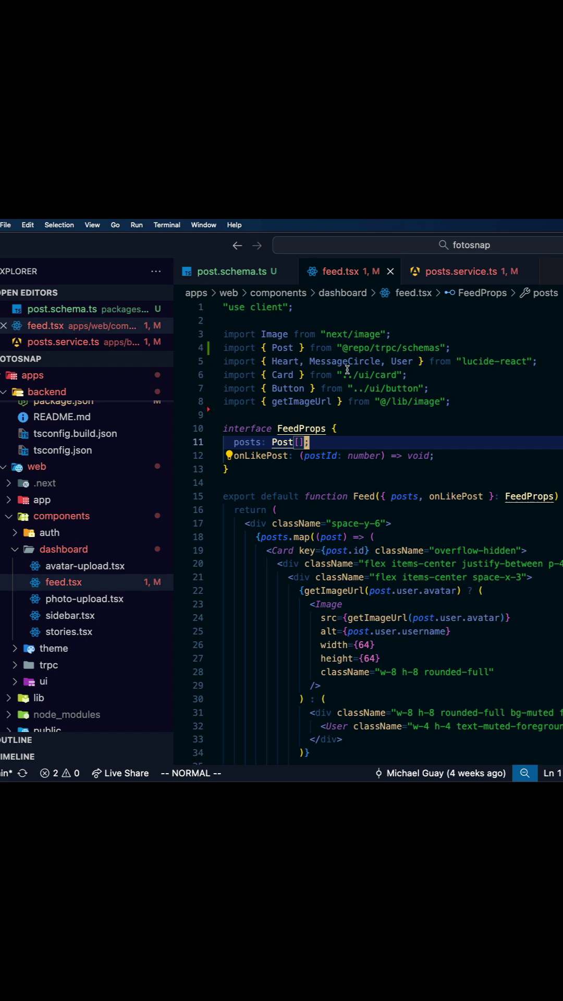
double_click(282, 442)
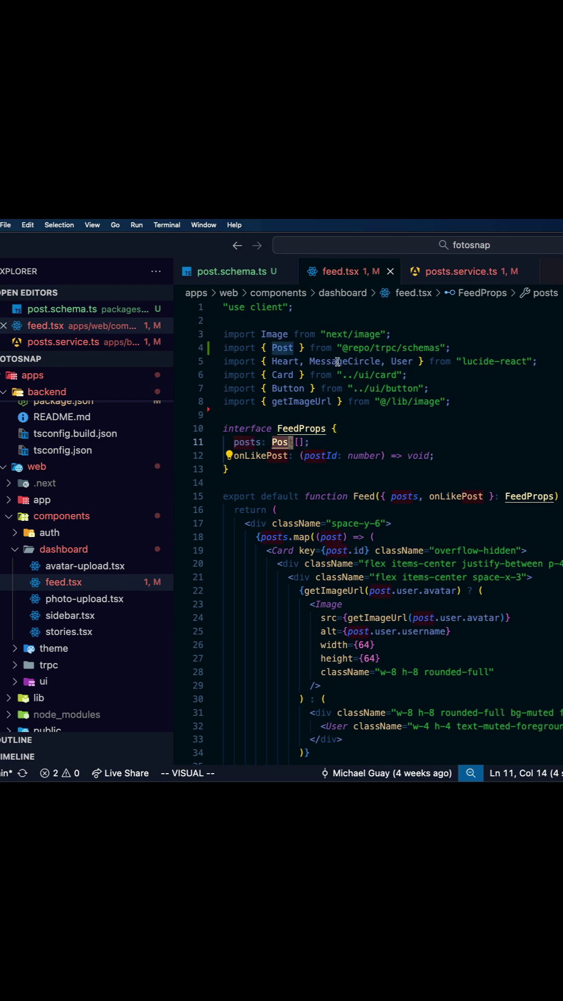
left_click(365, 348, "ctrl")
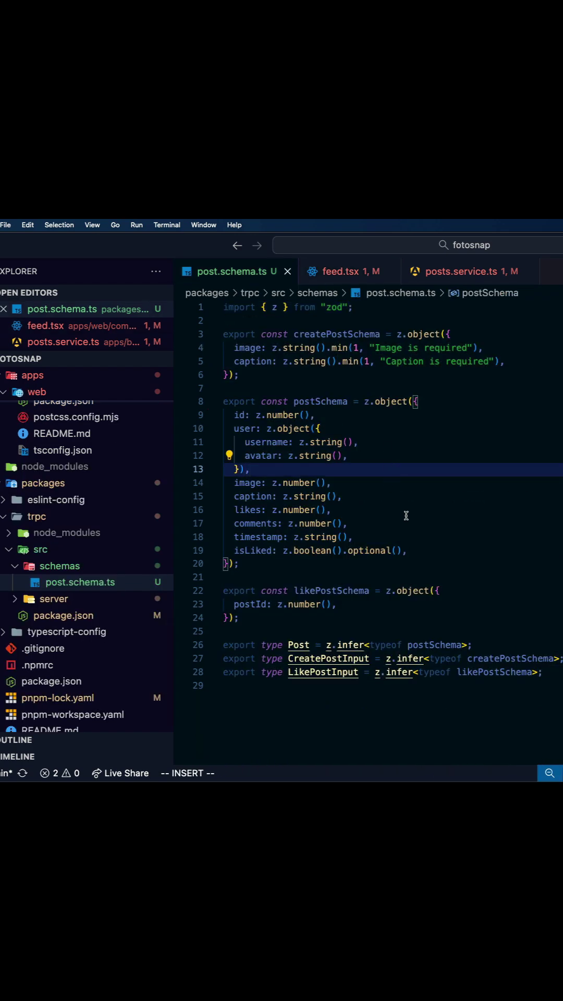
Select the three exported type definitions, then close all editors and collapse the folder tree
left_click_drag(540, 672, 287, 645)
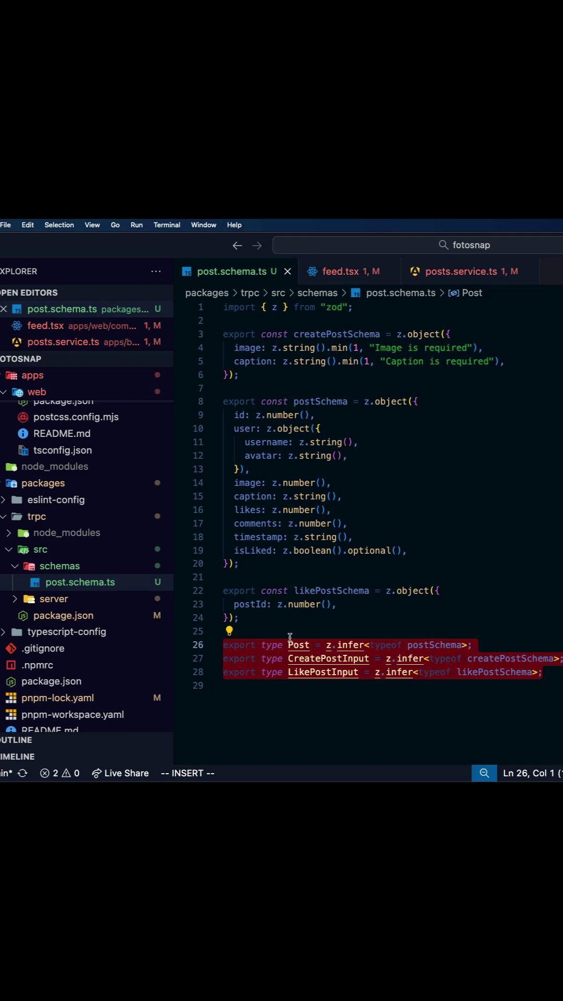
key("Up")
left_click_drag(539, 671, 224, 645)
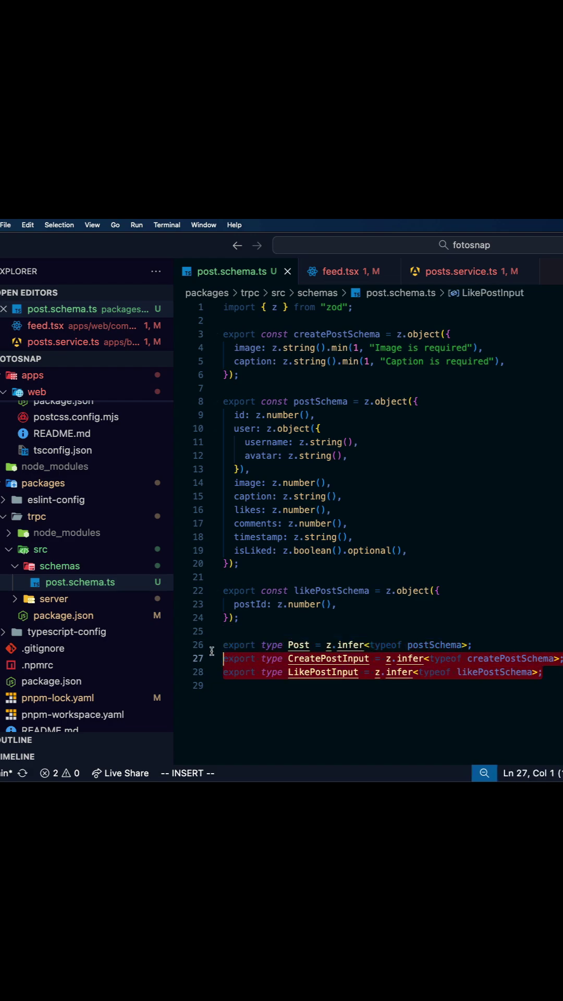
left_click(239, 618)
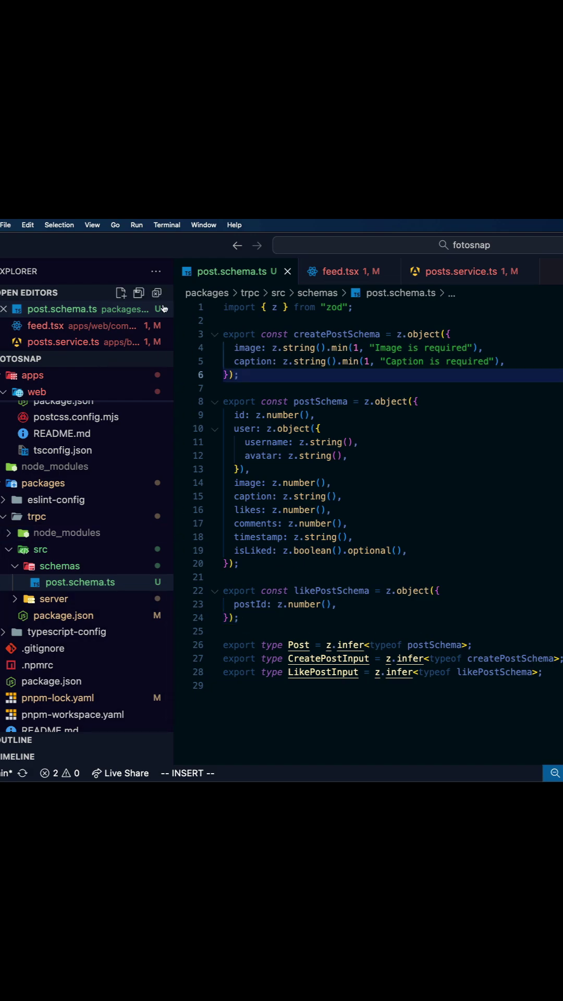
left_click(158, 293)
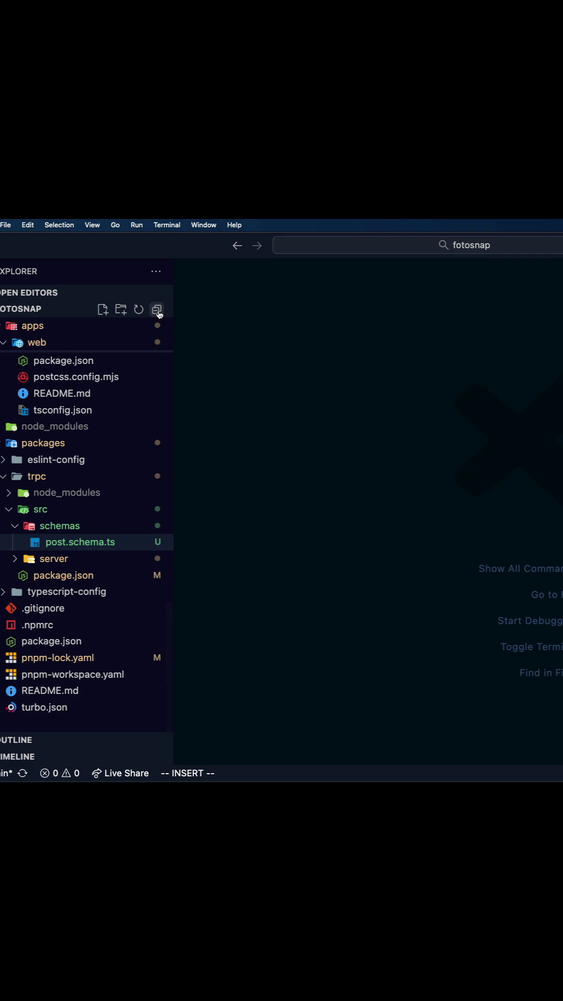
left_click(157, 310)
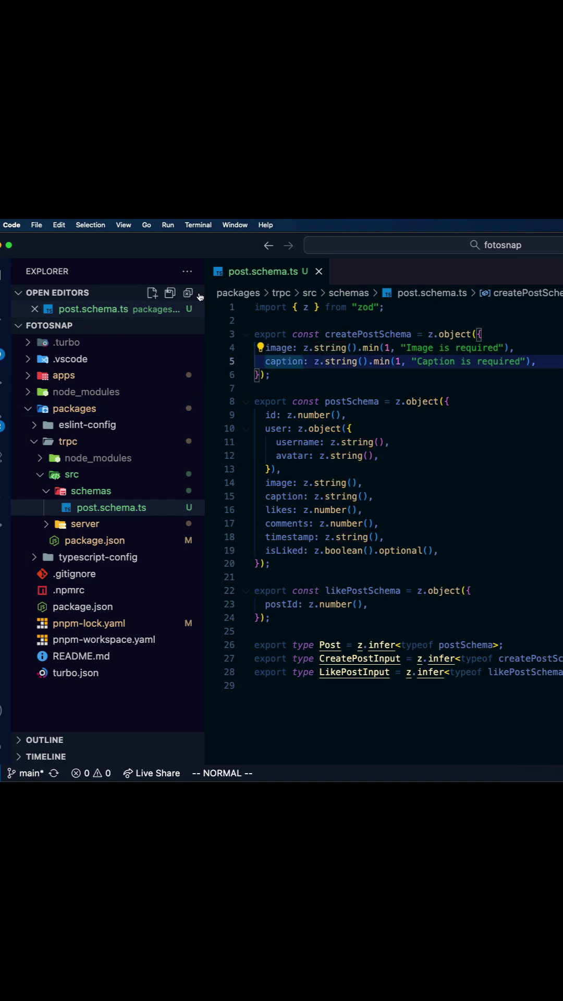
Bring up the running fotosnap web feed with its image posts in the browser
left_click(189, 293)
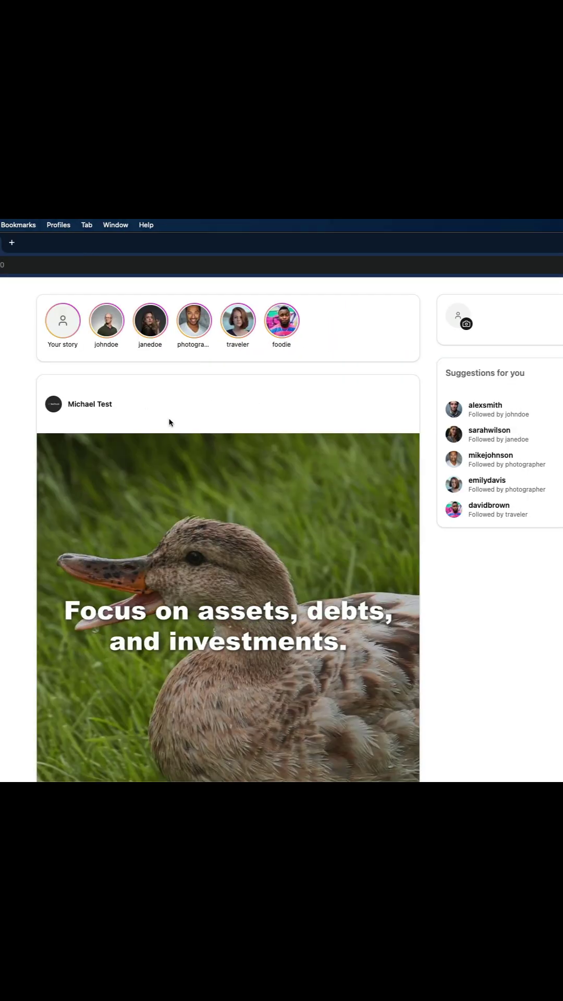
scroll(480, 459, "down", 3)
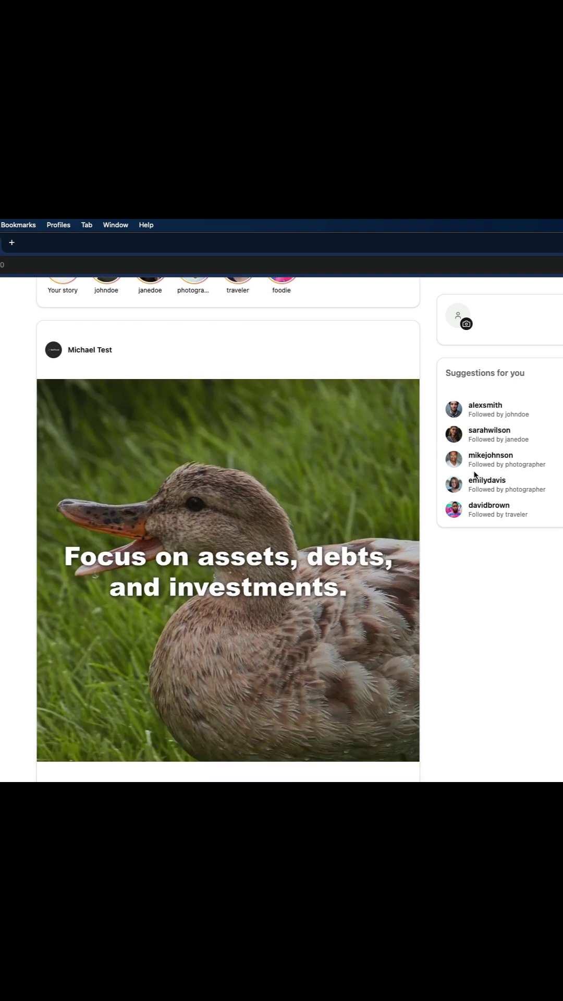
scroll(470, 483, "down", 3)
scroll(470, 482, "down", 4)
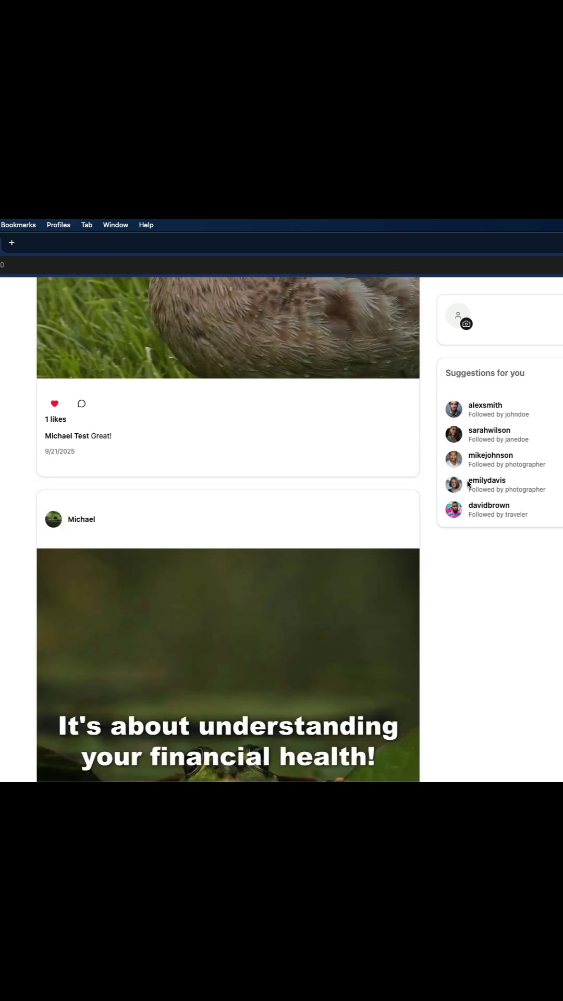
scroll(470, 482, "down", 3)
scroll(470, 483, "down", 2)
scroll(470, 482, "down", 4)
scroll(470, 483, "down", 3)
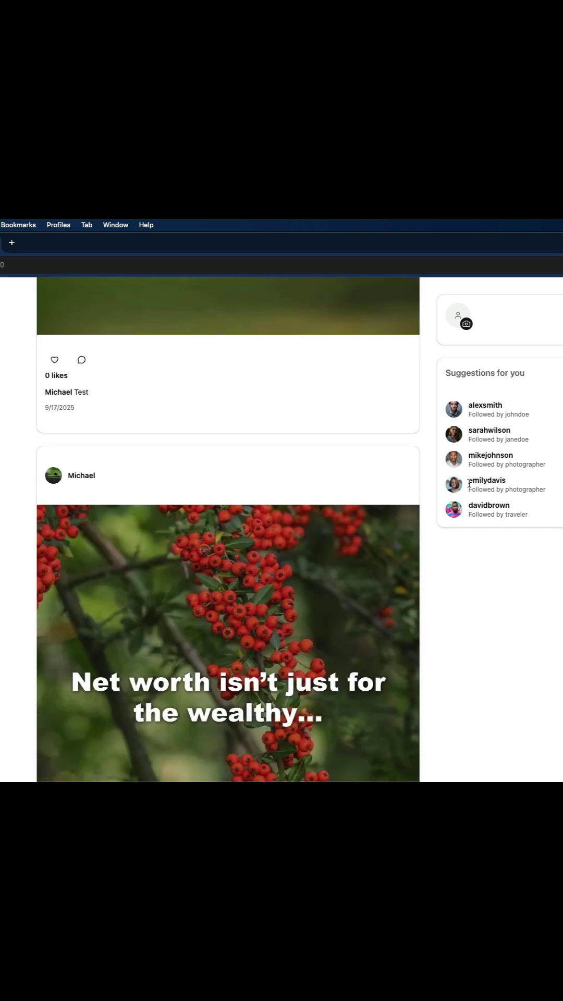